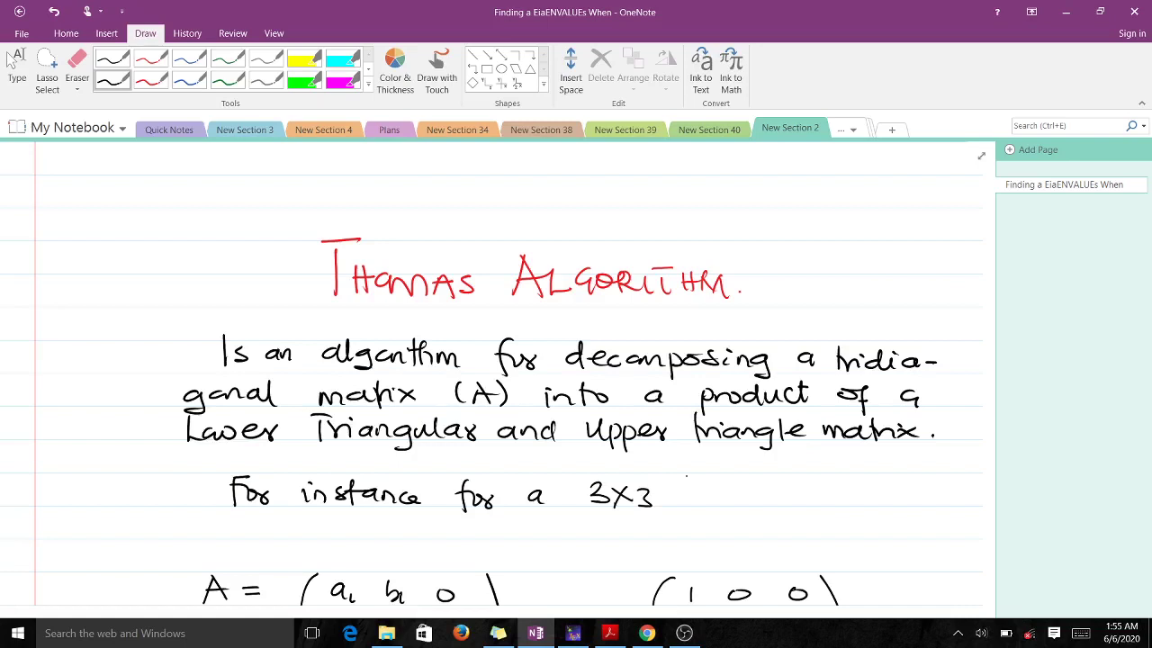
Tick the title and underline 'tridiagonal matrix (A)', 'Lower Triangular' and 'Upper triangle matrix' in blue
drag(768, 299, 789, 292)
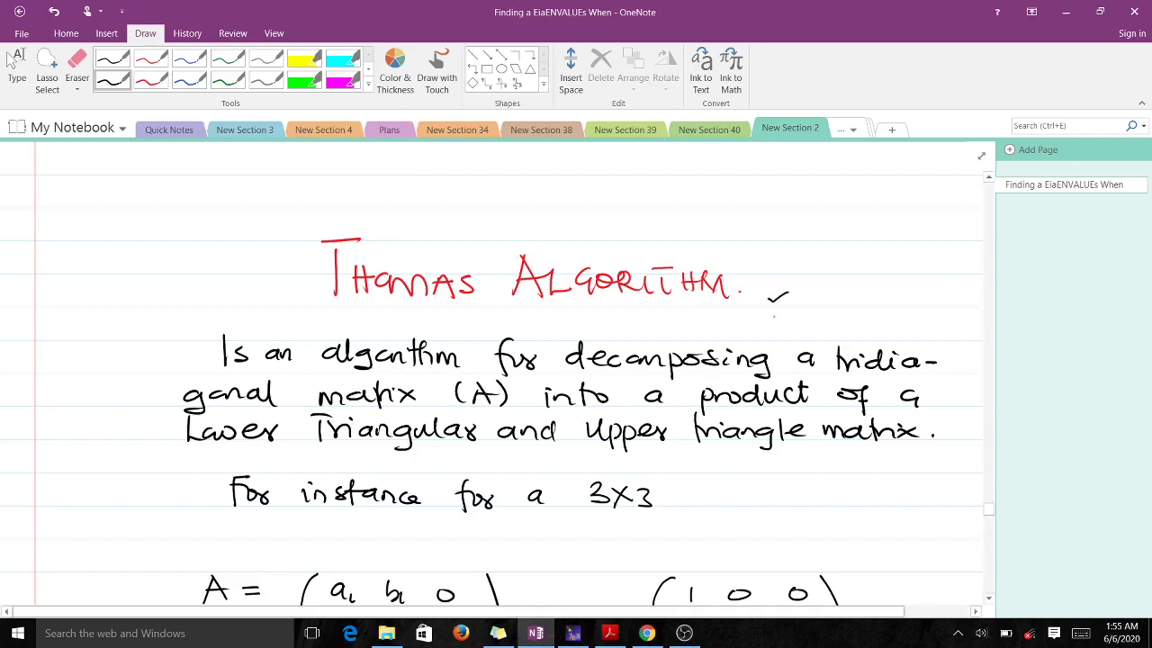
click(188, 81)
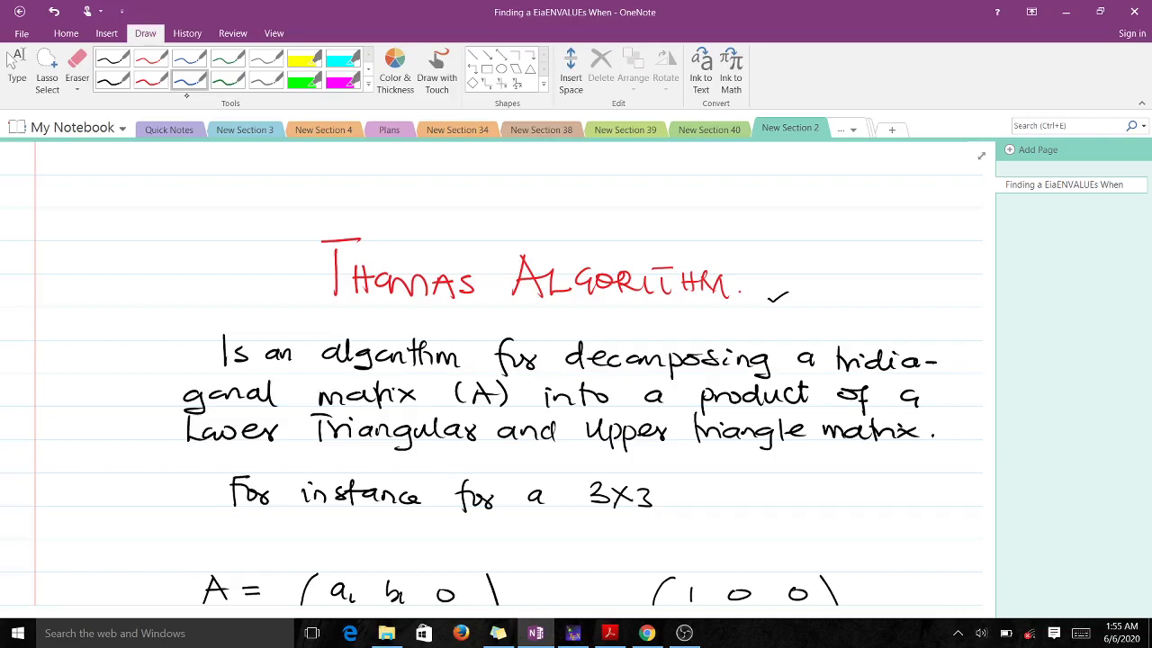
drag(826, 373, 910, 379)
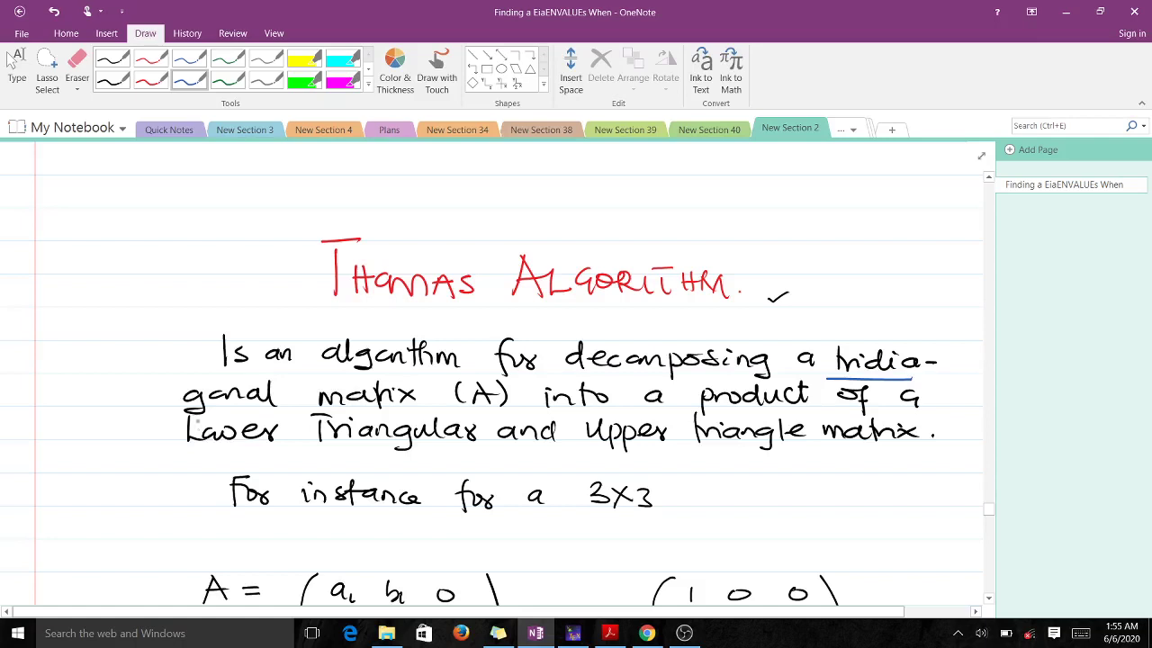
drag(188, 410, 497, 415)
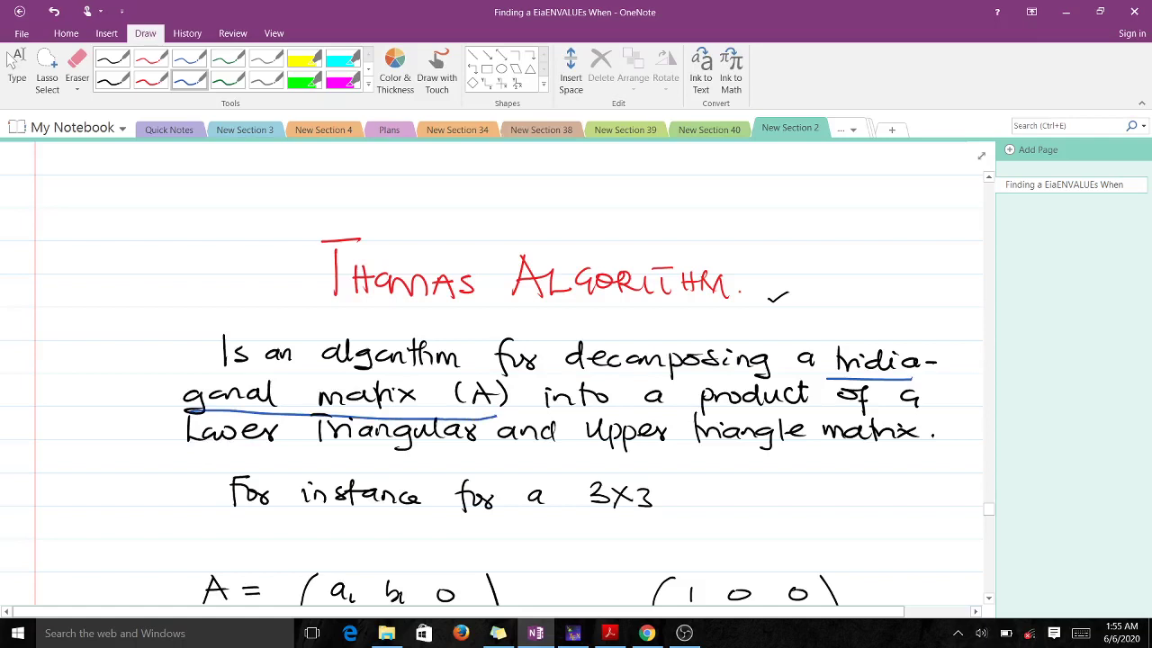
drag(198, 450, 435, 448)
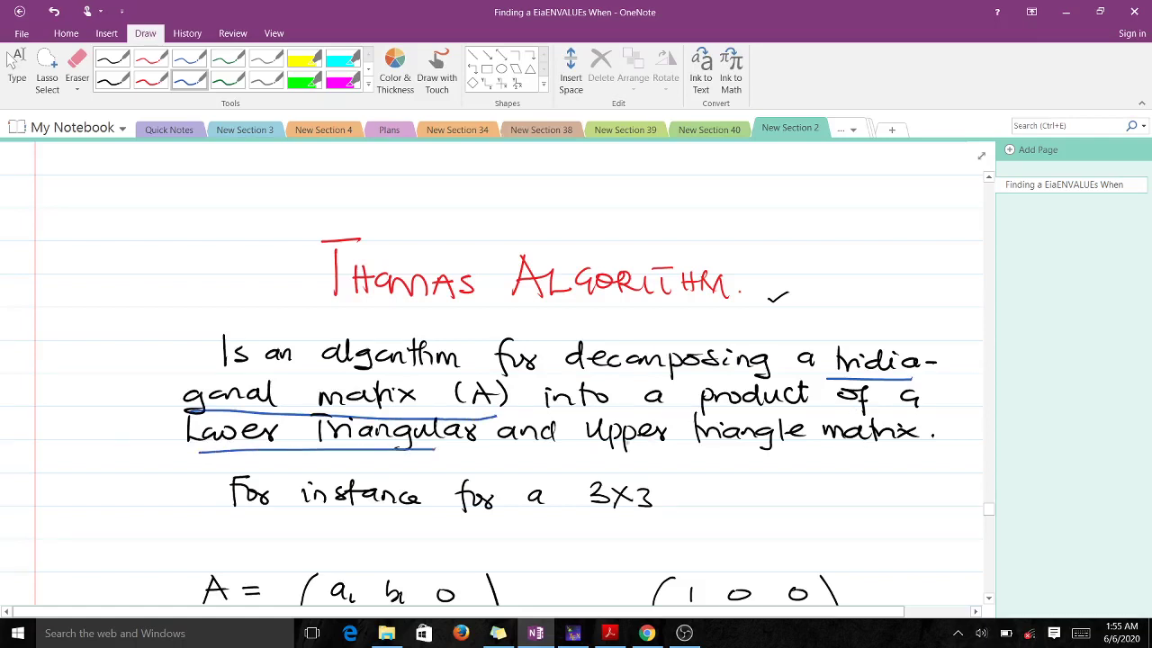
drag(598, 451, 889, 443)
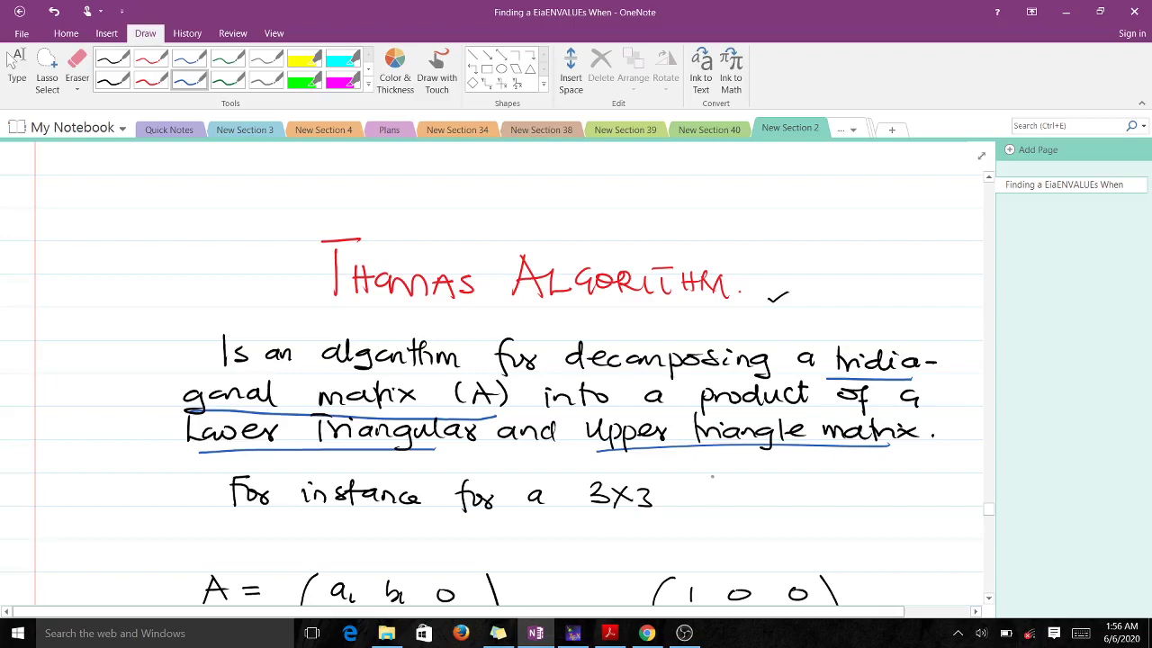
Write 'A = LU' in blue ink after 'For instance for a 3X3'
mouse_move(712, 505)
mouse_down()
mouse_move(718, 482)
mouse_move(727, 506)
mouse_up()
drag(710, 494, 760, 486)
drag(741, 491, 804, 501)
Underline the X, tick c3, and circle matrix A's top-right and bottom-left zeros in blue
scroll(491, 374, down, 1)
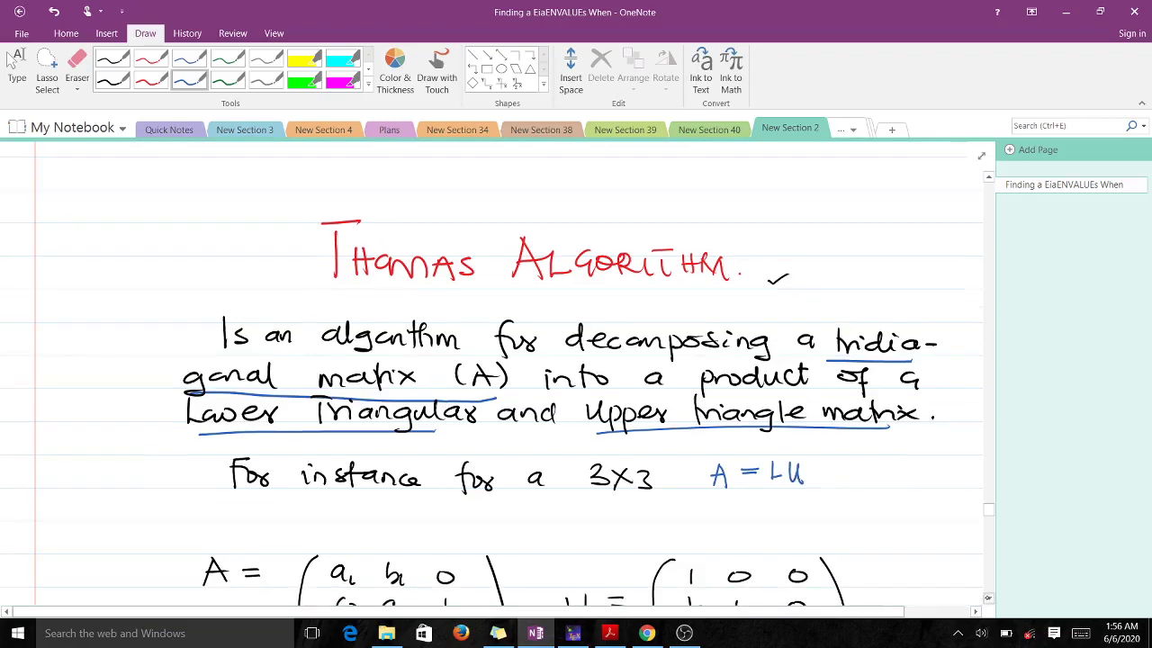
drag(618, 493, 630, 495)
scroll(491, 381, down, 4)
scroll(492, 373, down, 2)
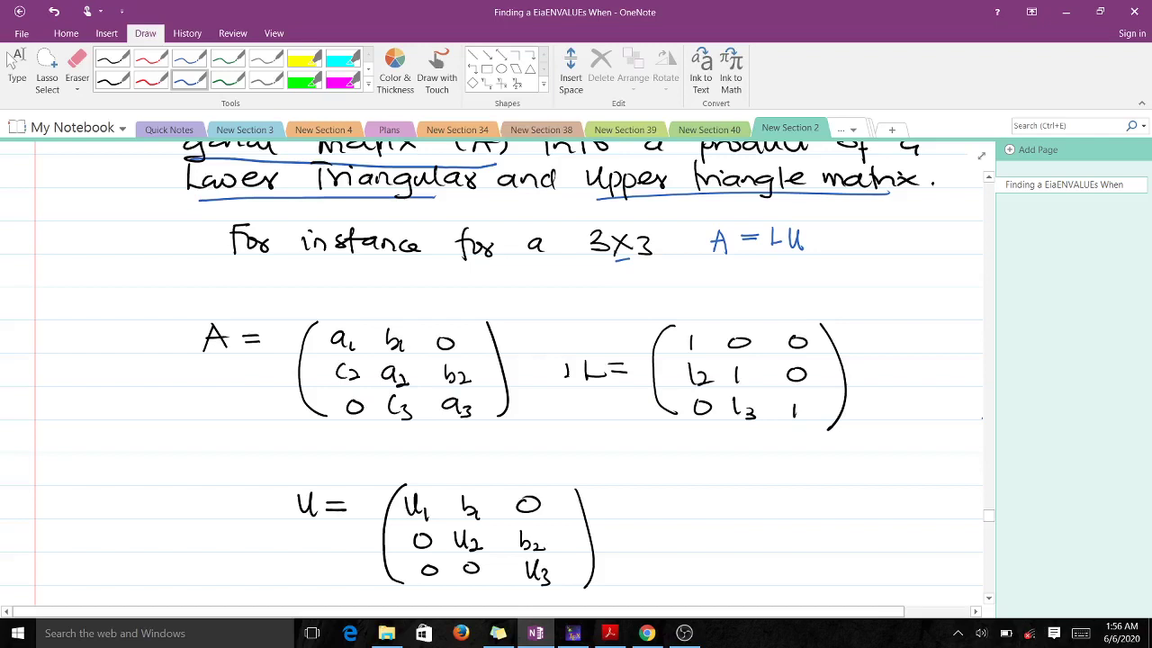
drag(403, 436, 418, 431)
mouse_move(453, 323)
mouse_down()
mouse_move(423, 331)
mouse_move(458, 351)
mouse_move(453, 328)
mouse_up()
drag(343, 394, 364, 396)
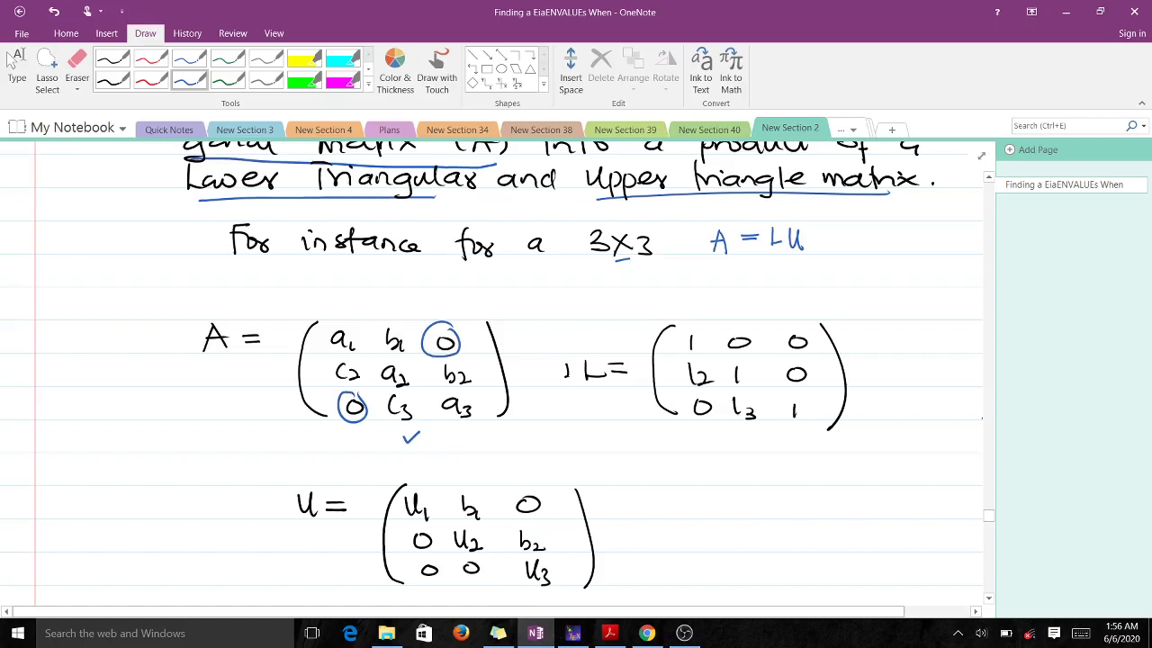
Write a blue 'A =' with matrix brackets to the left of matrix U
mouse_move(58, 446)
mouse_down()
mouse_move(75, 447)
mouse_move(74, 436)
mouse_up()
mouse_move(83, 434)
mouse_down()
mouse_move(132, 419)
mouse_move(110, 469)
mouse_move(130, 545)
mouse_up()
drag(245, 418, 253, 536)
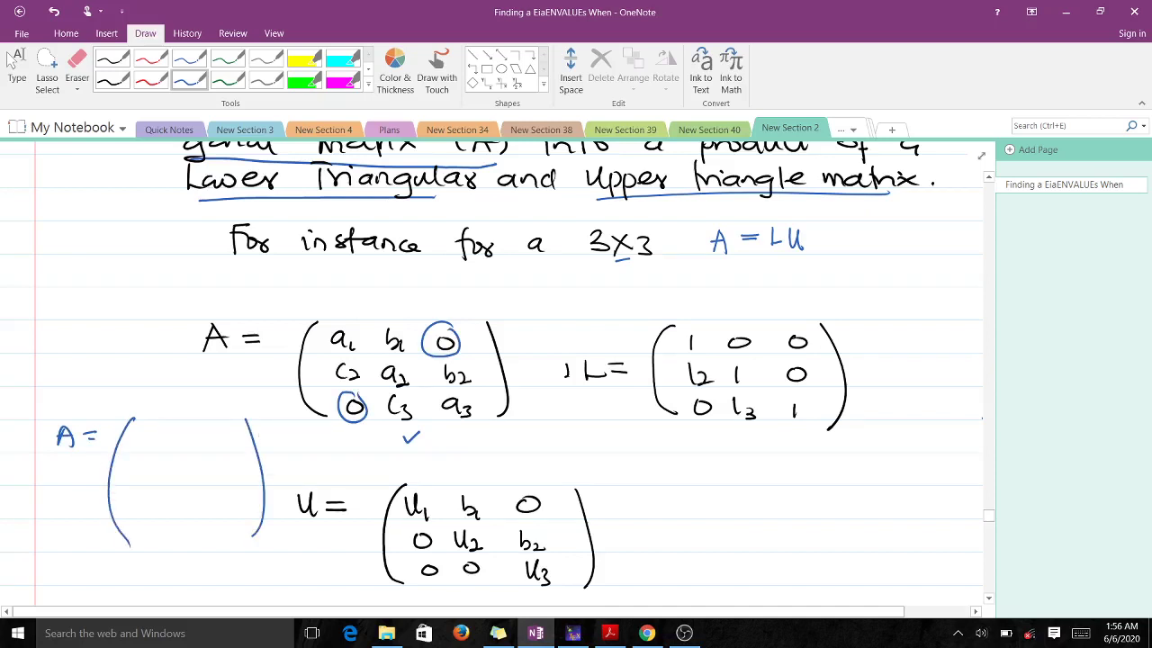
Fill the sketch's four rows with dashes and zeros, then loop its upper-right and lower-left zeros
drag(141, 435, 241, 430)
drag(141, 471, 248, 464)
drag(150, 495, 259, 502)
mouse_move(144, 526)
mouse_down()
mouse_move(183, 538)
mouse_move(188, 528)
mouse_move(232, 531)
mouse_up()
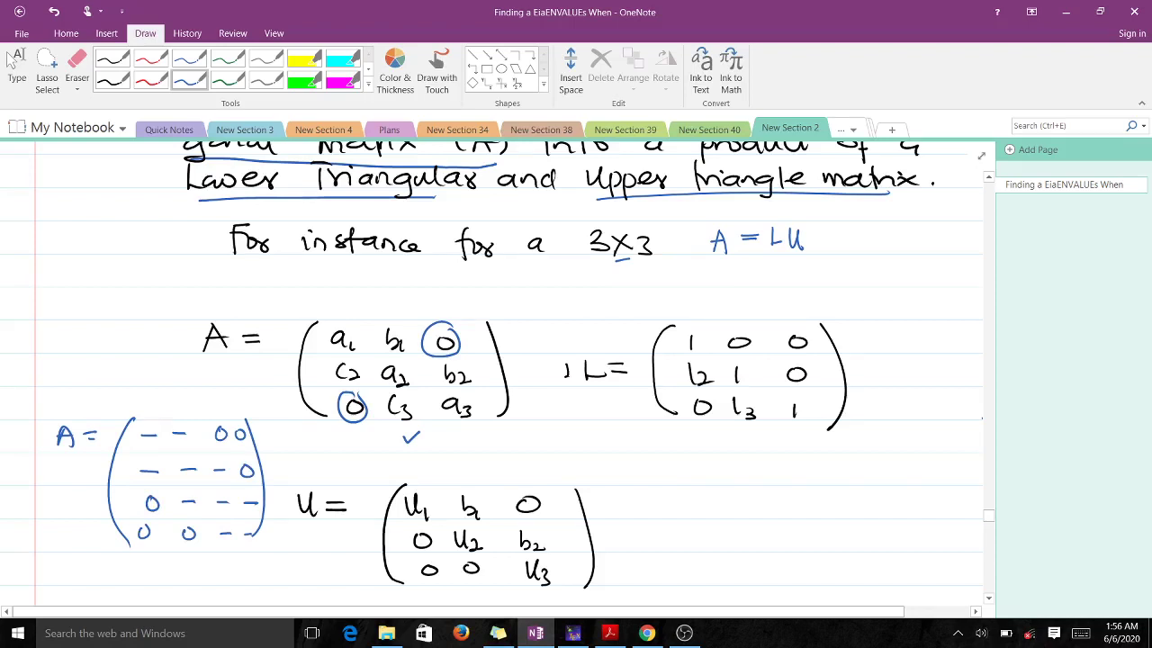
mouse_move(159, 489)
mouse_down()
mouse_move(133, 508)
mouse_move(133, 535)
mouse_move(151, 552)
mouse_move(209, 539)
mouse_move(204, 518)
mouse_move(160, 487)
mouse_up()
mouse_move(229, 416)
mouse_down()
mouse_move(215, 438)
mouse_move(239, 479)
mouse_up()
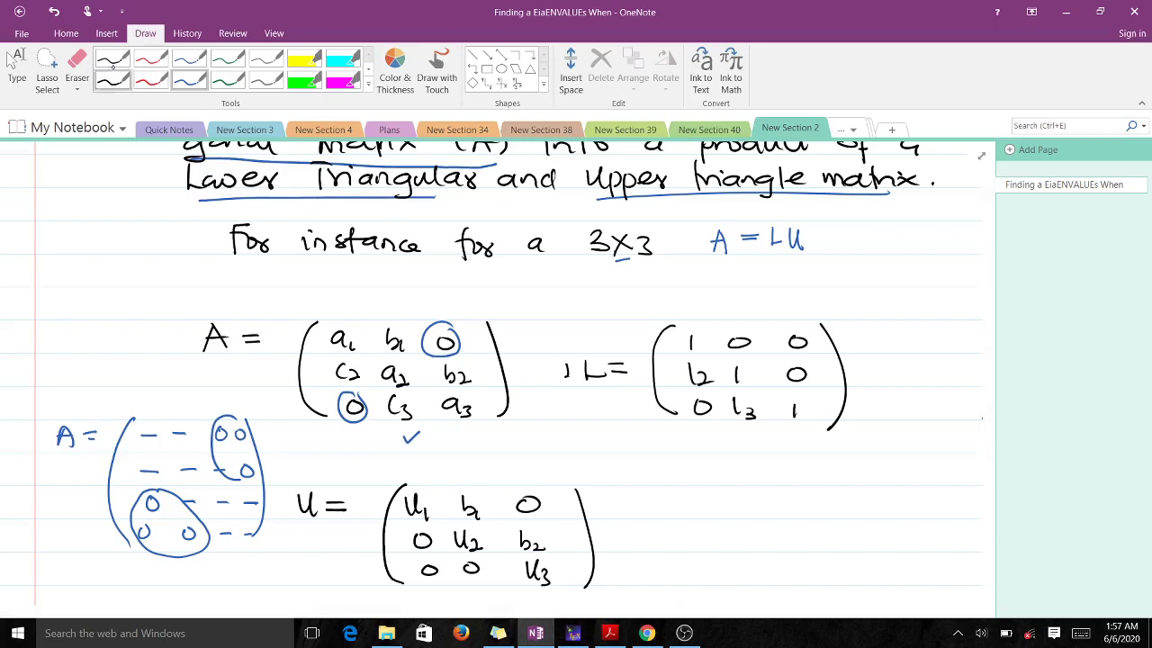
Erase the blue circles around matrix A's top-right and bottom-left zeros
mouse_move(446, 320)
mouse_down()
mouse_move(418, 329)
mouse_move(423, 357)
mouse_move(454, 341)
mouse_move(437, 352)
mouse_up()
click(76, 68)
drag(353, 388, 361, 413)
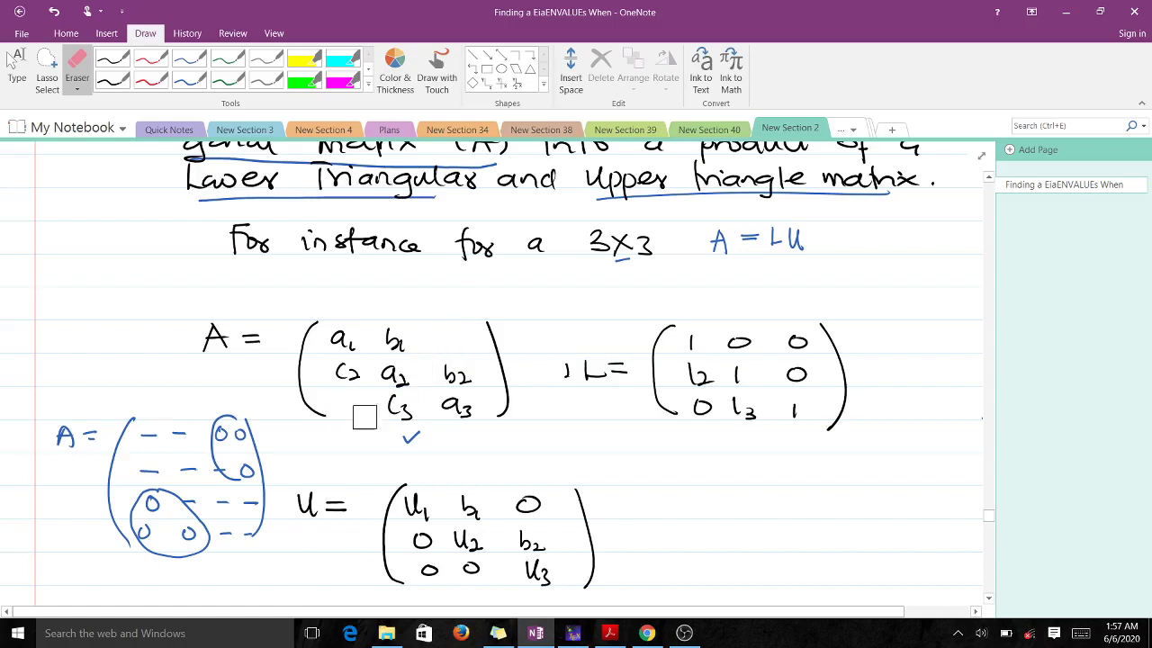
Rewrite matrix A's bottom-left and top-right zeros in black ink
click(112, 80)
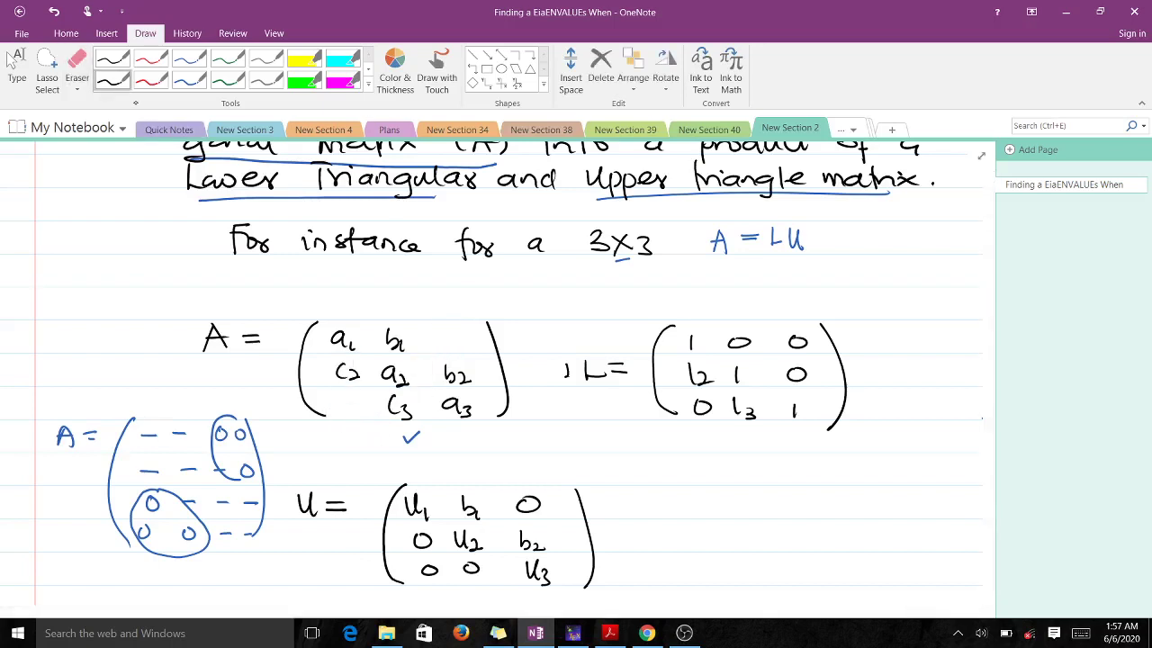
drag(360, 401, 359, 402)
mouse_move(447, 333)
mouse_down()
mouse_move(439, 345)
mouse_move(447, 334)
mouse_up()
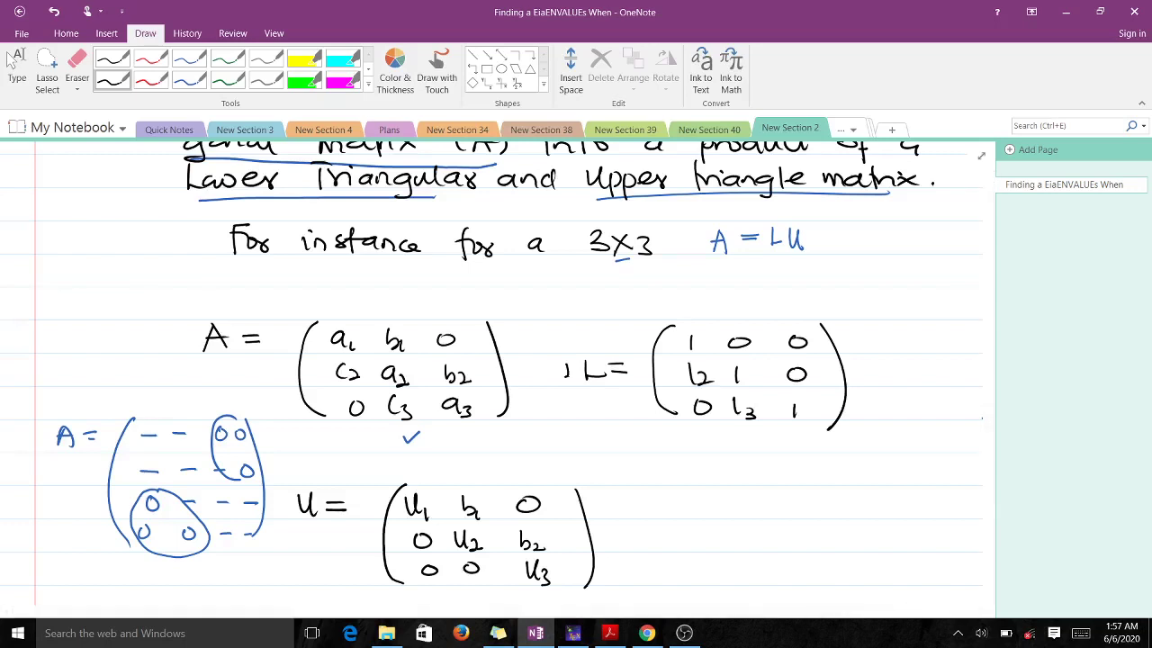
In red, tick the L matrix, U's top row, l2 and l3, matrix A, and the blue sketch
click(151, 79)
drag(716, 447, 740, 441)
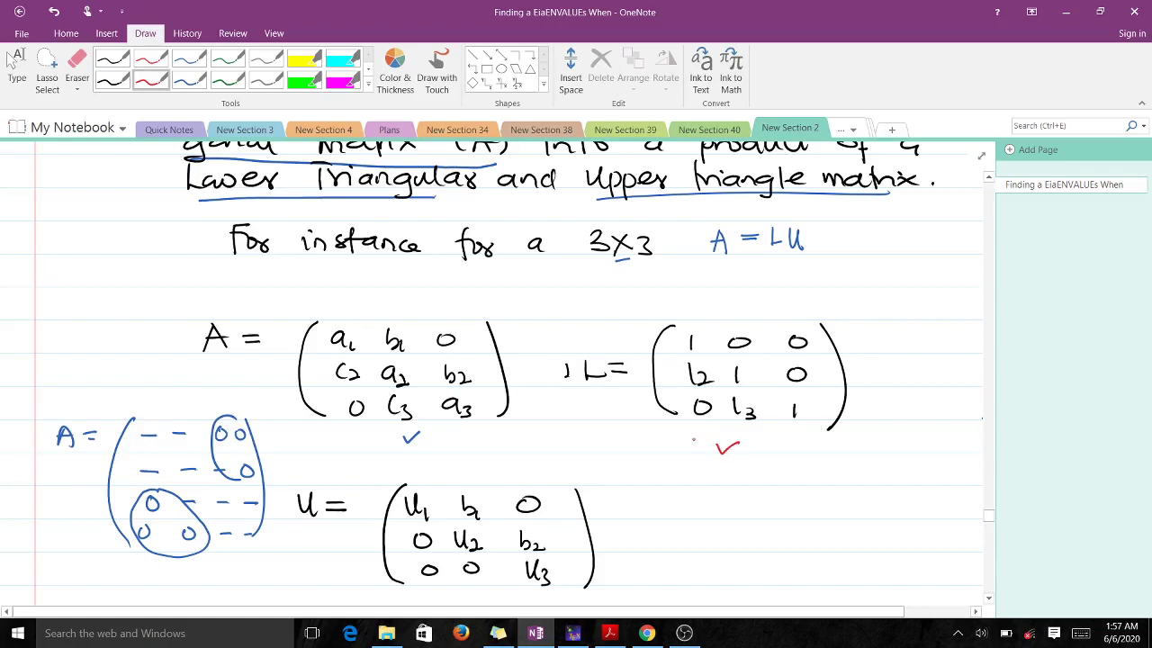
drag(498, 485, 515, 482)
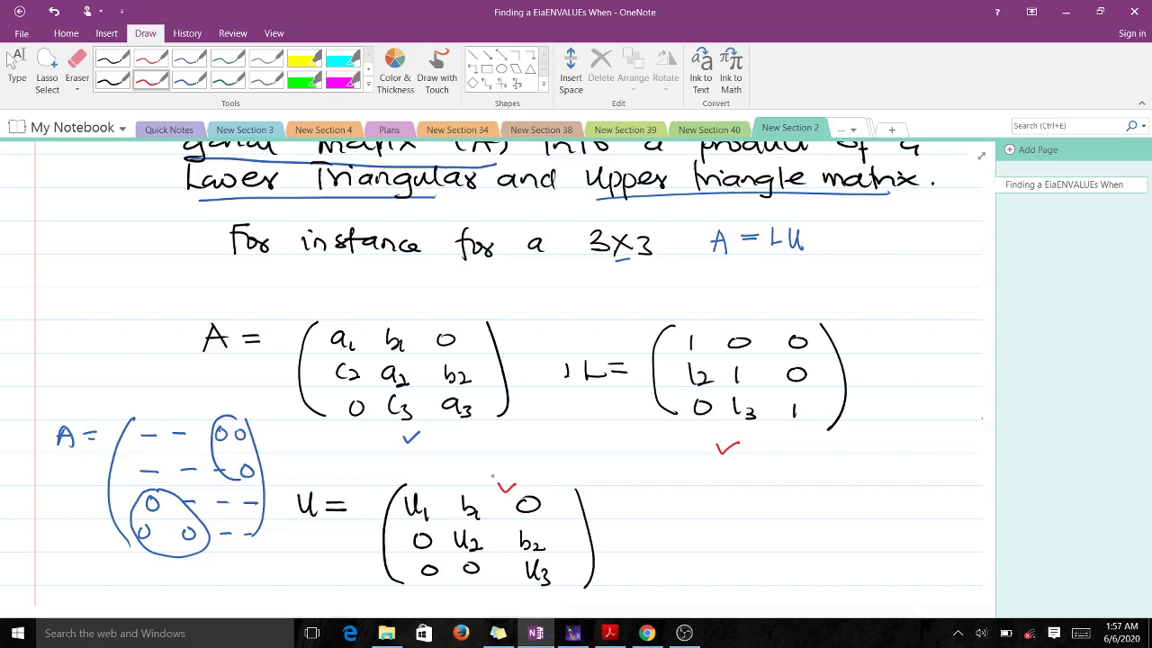
drag(710, 376, 760, 400)
drag(348, 432, 371, 426)
drag(231, 556, 244, 550)
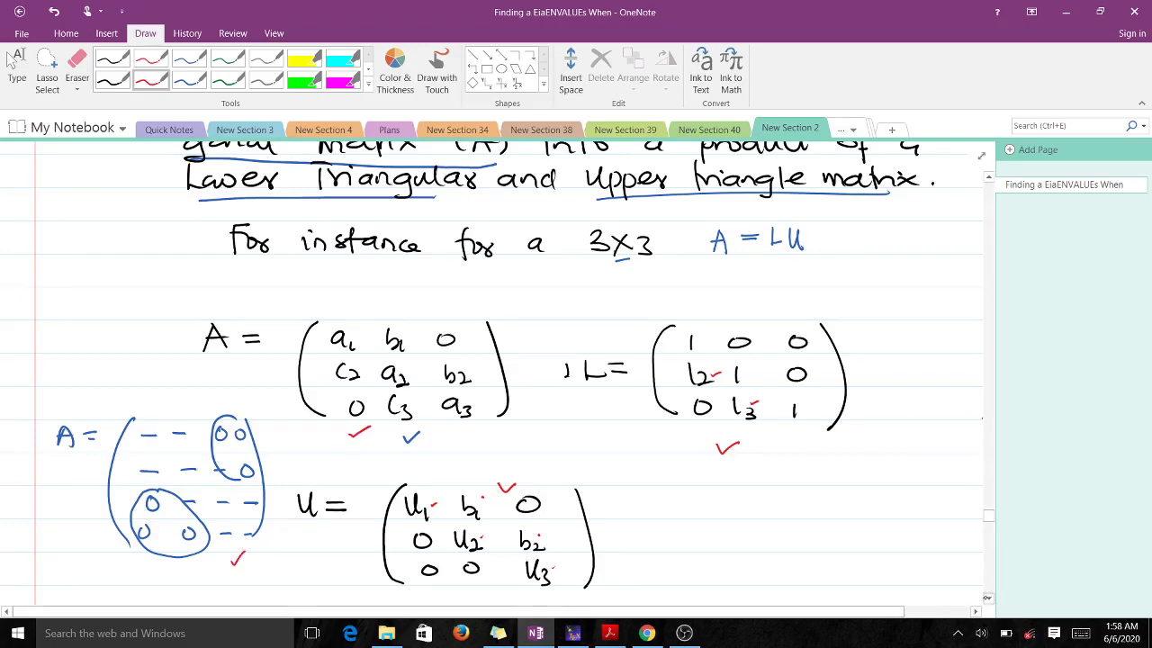
In red, tick 'A = LU' and the left matrix, and label the middle matrix L and the right one U
scroll(987, 596, down, 3)
scroll(490, 368, down, 1)
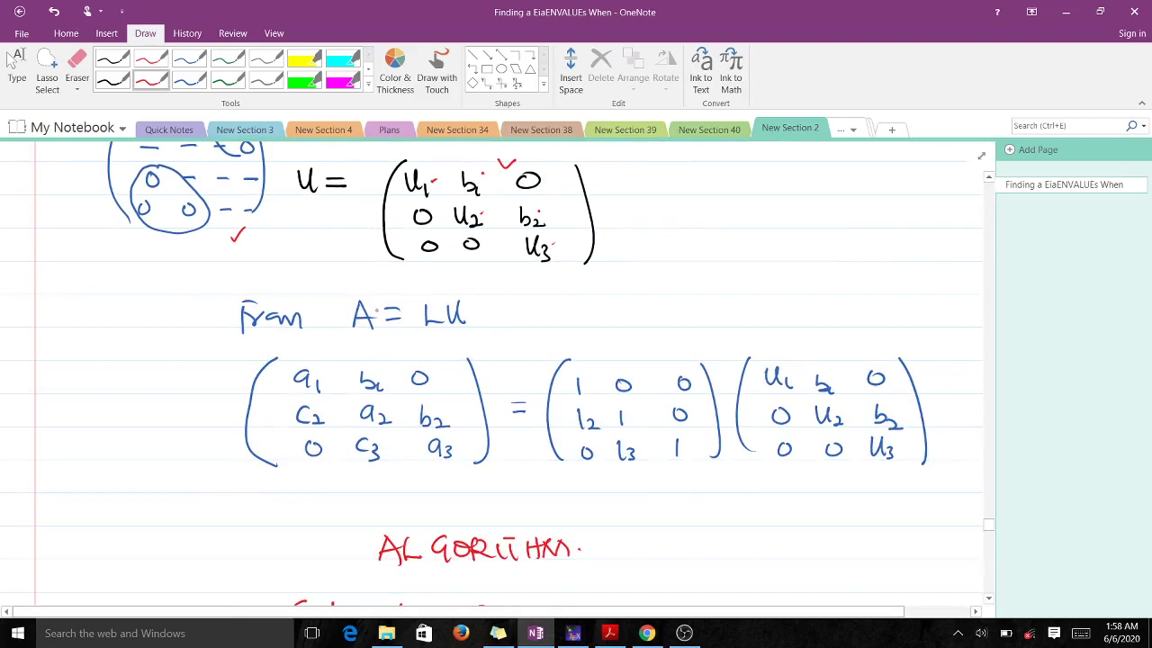
drag(427, 334, 457, 331)
mouse_move(375, 479)
mouse_down()
mouse_move(384, 486)
mouse_move(396, 472)
mouse_up()
drag(635, 476, 655, 484)
drag(806, 470, 821, 483)
scroll(993, 592, down, 6)
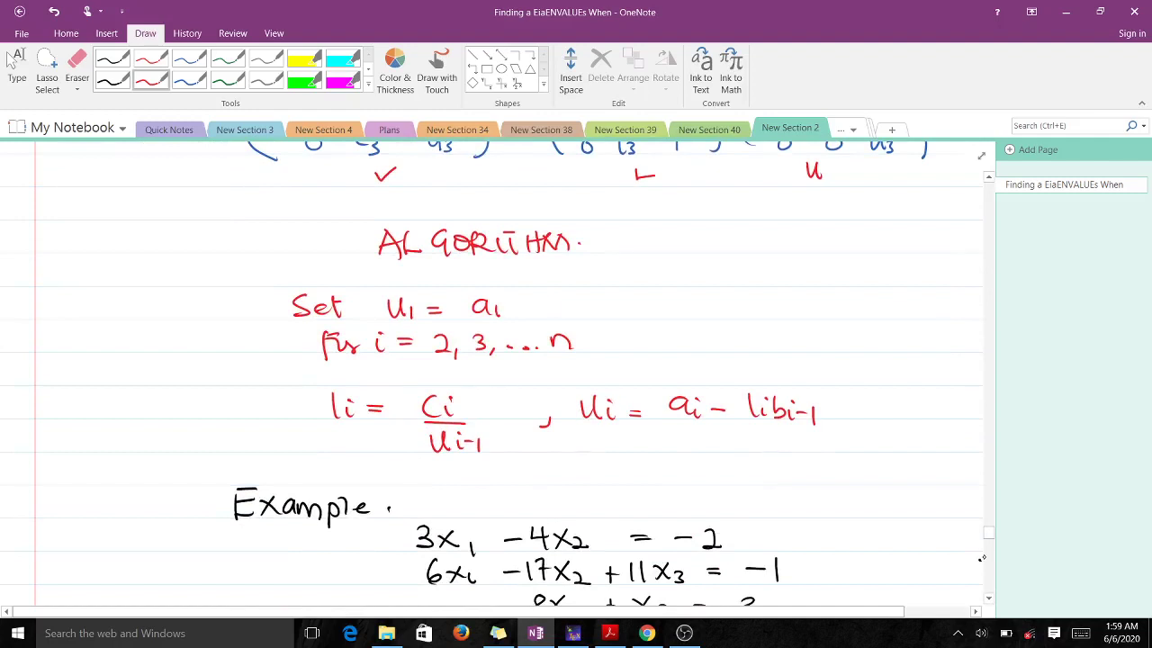
In green ink, tick 'Set u1 = a1' plus the u1 and a1 entries in the matrices
click(228, 80)
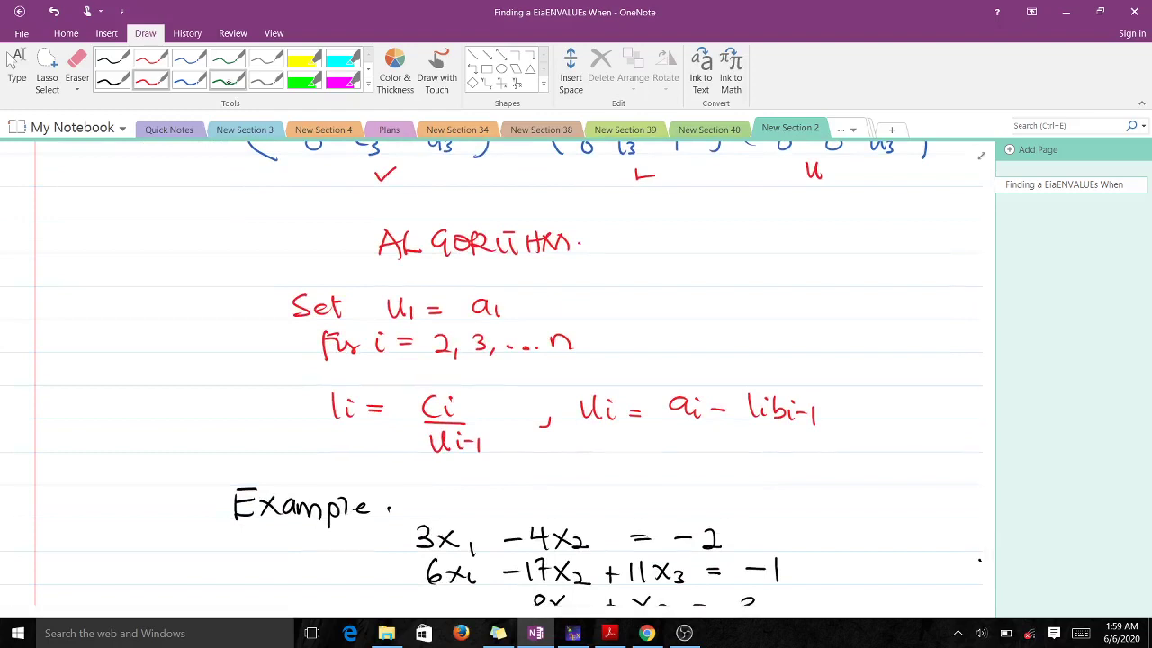
drag(614, 310, 637, 304)
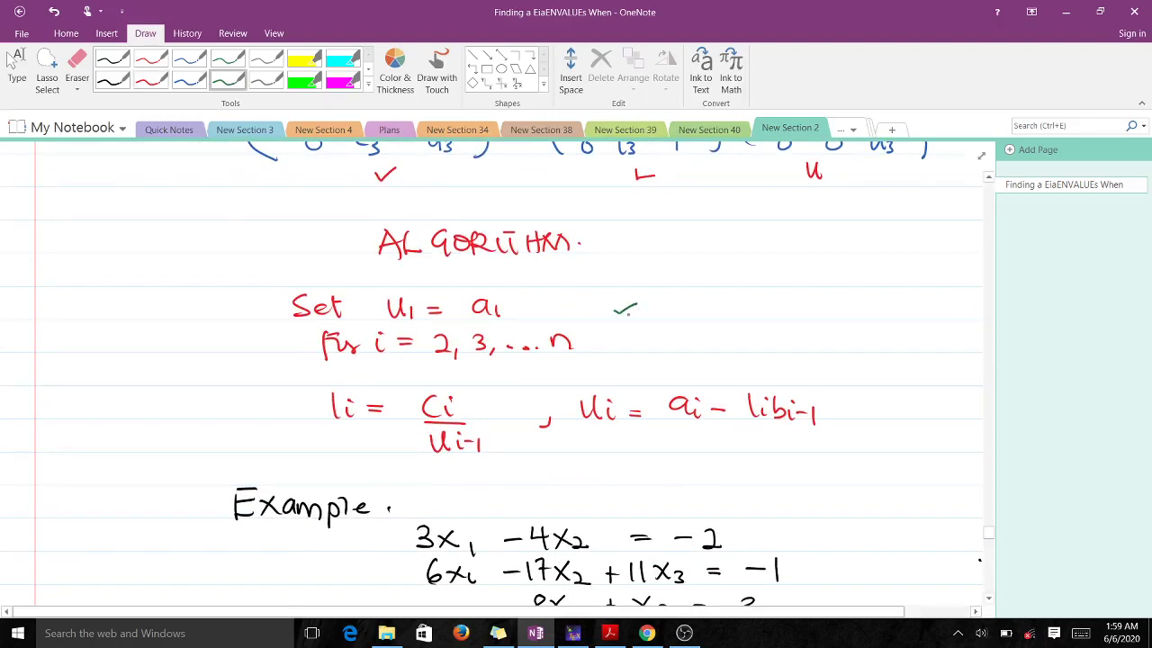
scroll(492, 378, up, 4)
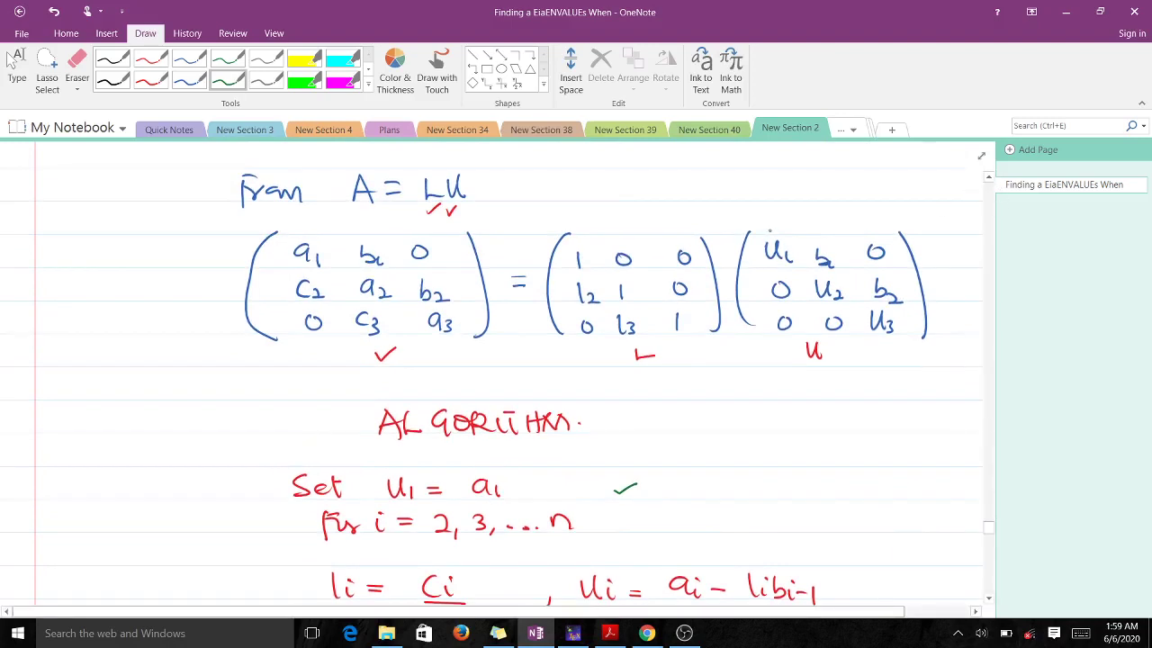
drag(772, 230, 793, 226)
drag(289, 243, 310, 230)
scroll(492, 378, down, 3)
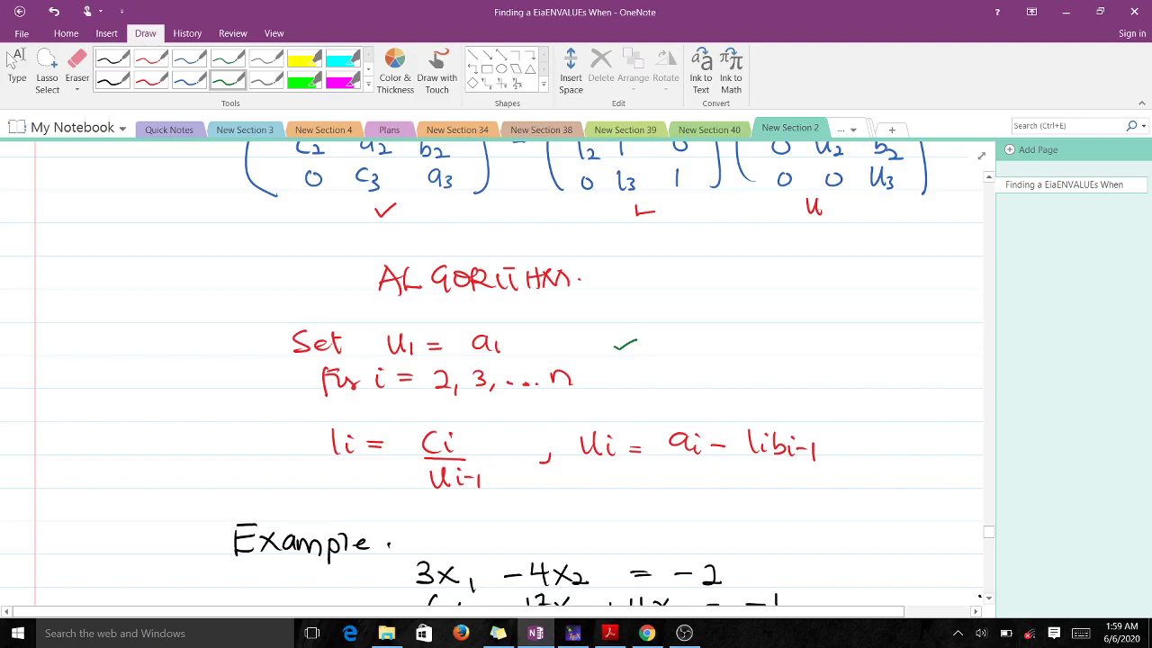
Draw a green box around the algorithm lines from 'Set u1 = a1' to the li and ui formulas
mouse_move(248, 304)
mouse_down()
mouse_move(254, 416)
mouse_move(371, 489)
mouse_move(886, 515)
mouse_up()
mouse_move(252, 307)
mouse_down()
mouse_move(876, 325)
mouse_move(895, 507)
mouse_up()
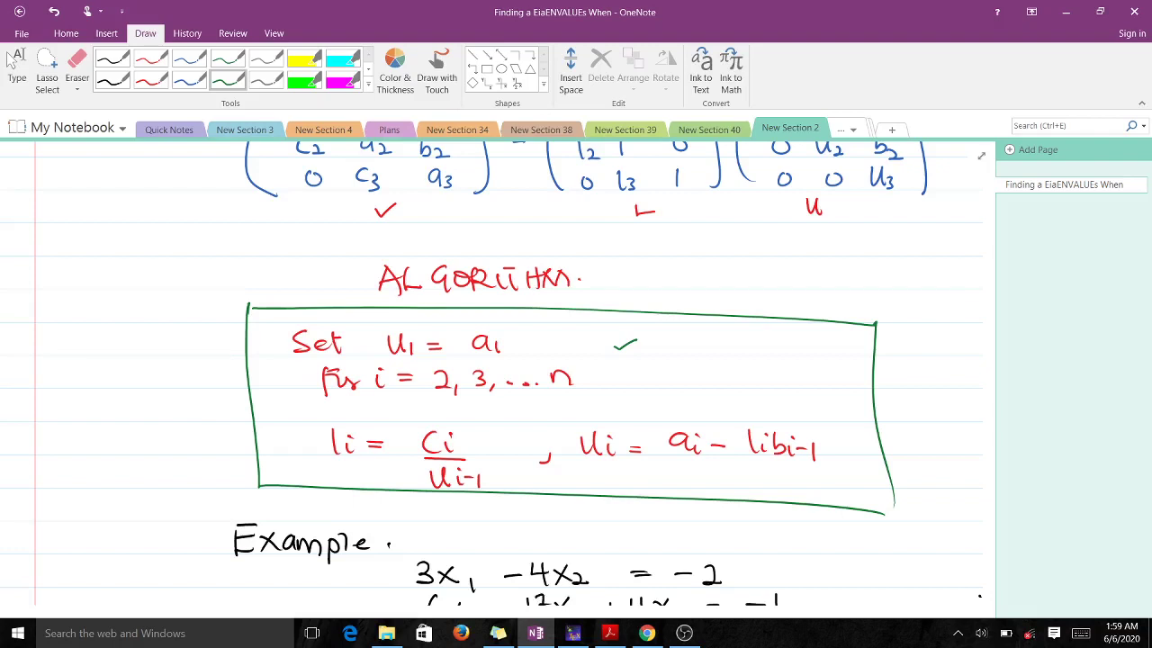
Tick the Example's equation system after '= 3' in green and mark the example matrix's bottom-left zero
scroll(491, 378, down, 4)
scroll(492, 378, down, 2)
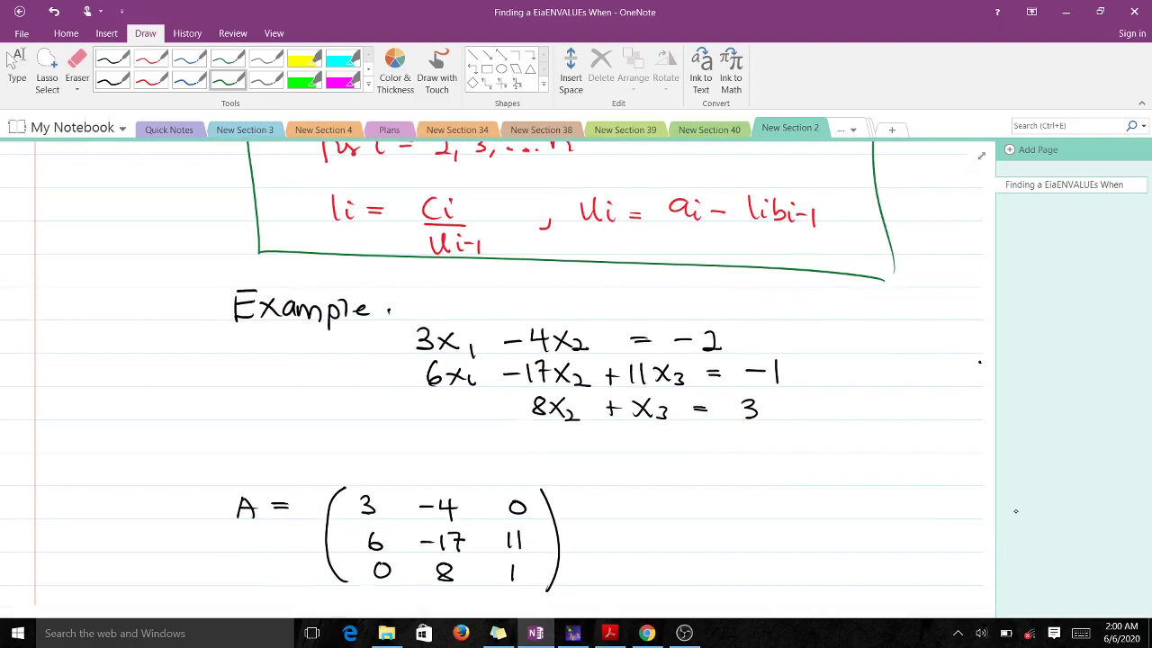
drag(820, 423, 842, 418)
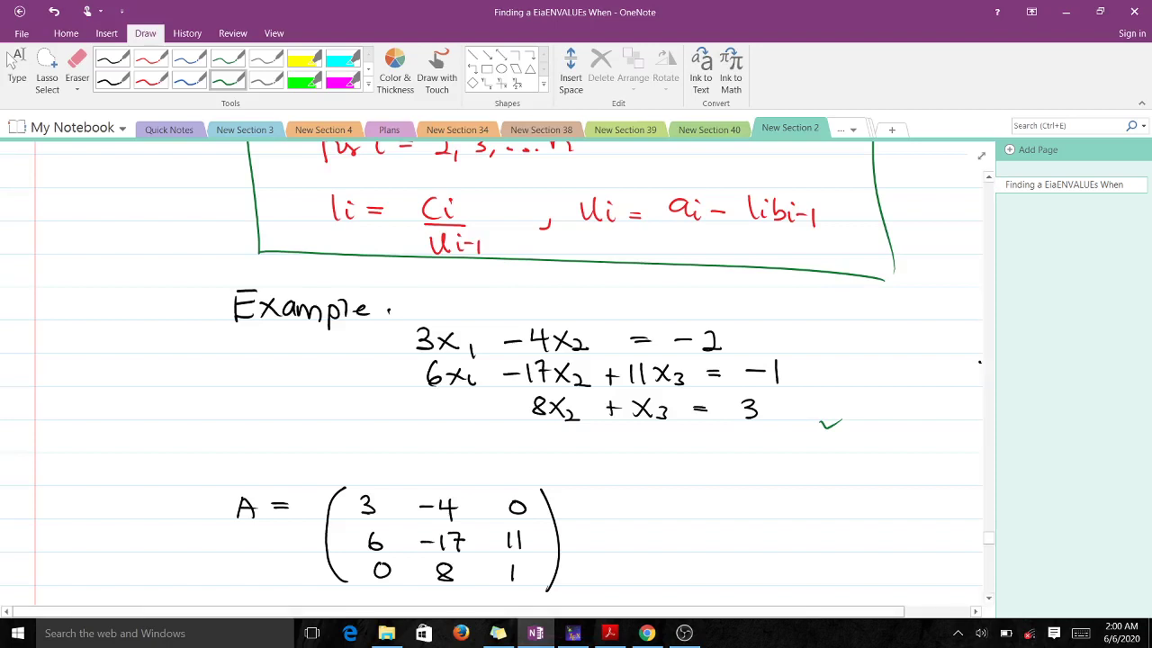
scroll(492, 371, down, 1)
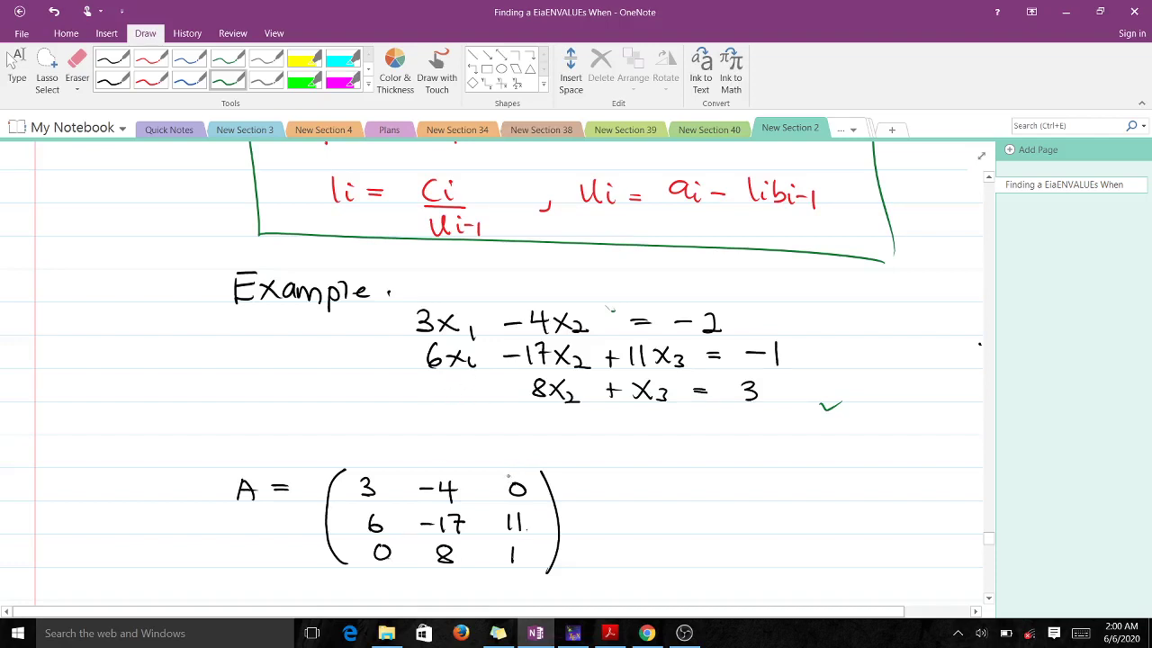
drag(380, 568, 394, 566)
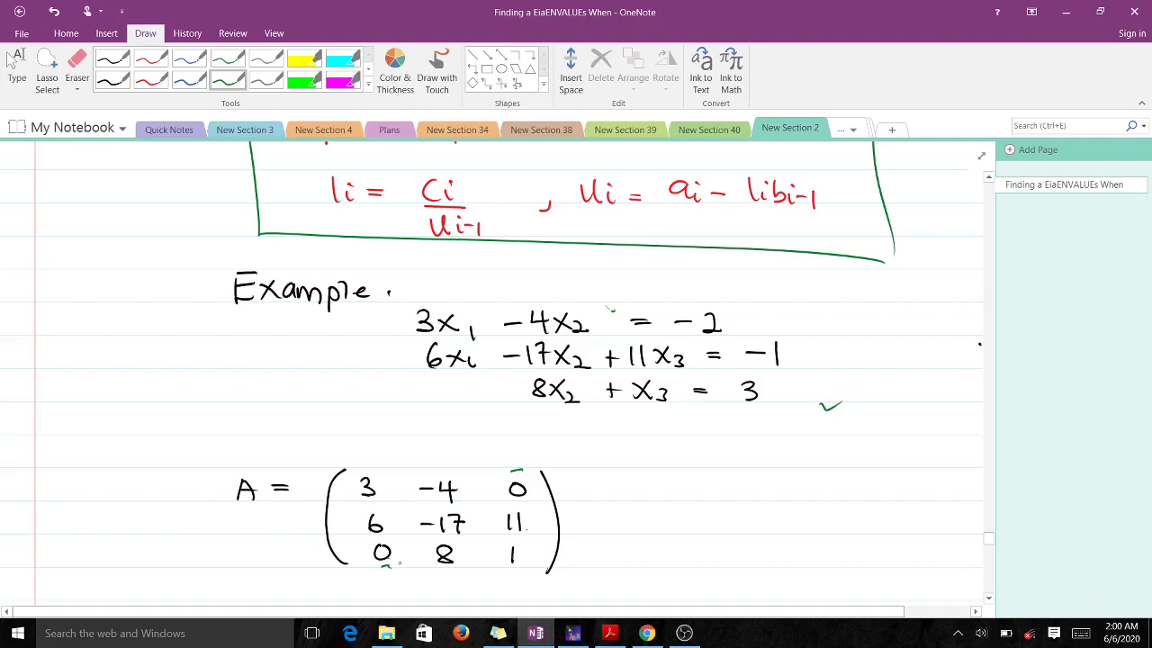